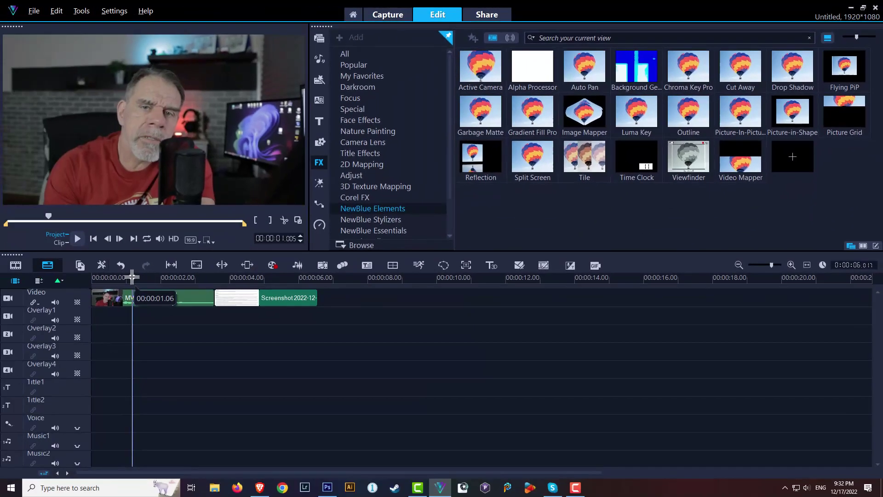
Apply NewBlue Essentials' Dual Booster to MVI_2570.MP4, then drag NewBlue Elements' Cut Away onto it
drag(132, 276, 154, 276)
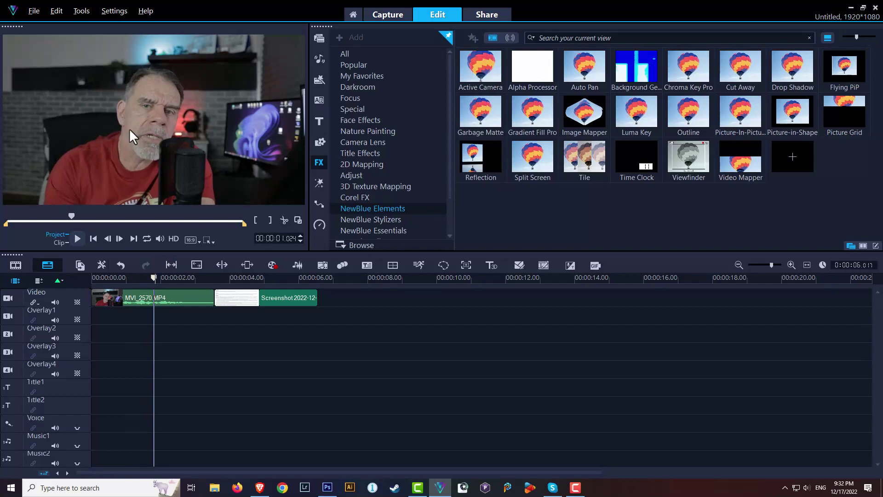
click(384, 230)
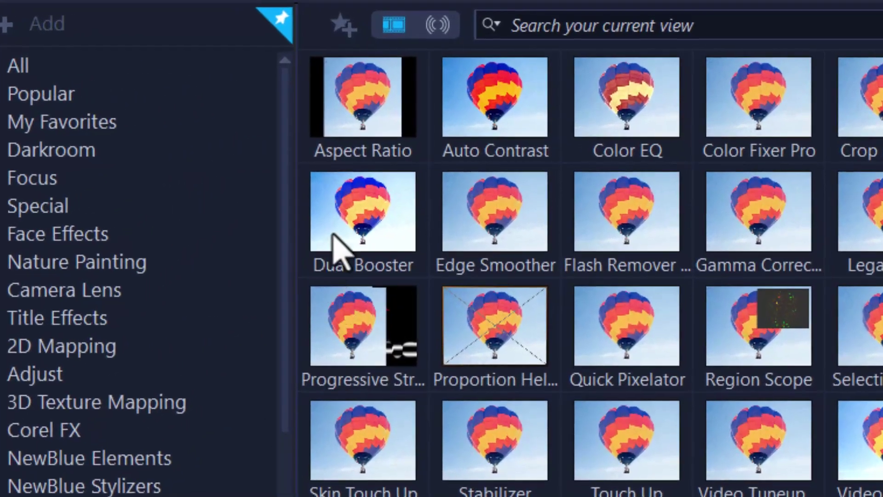
drag(350, 236, 156, 293)
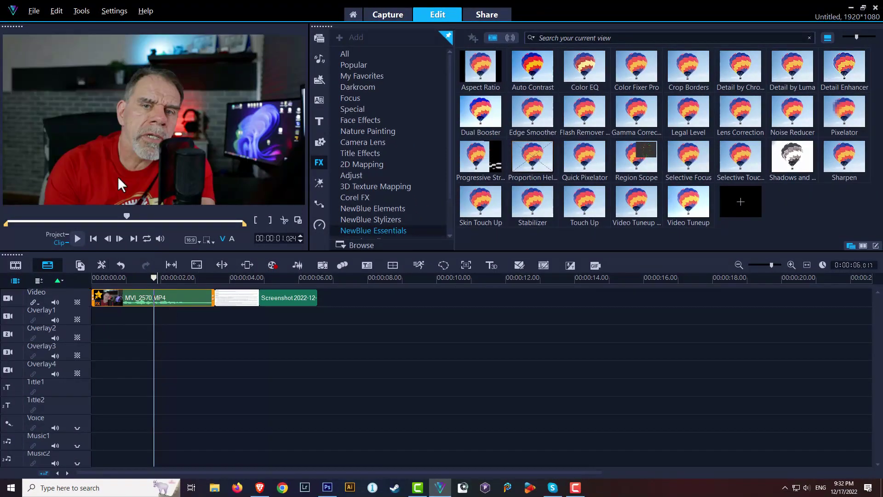
click(375, 208)
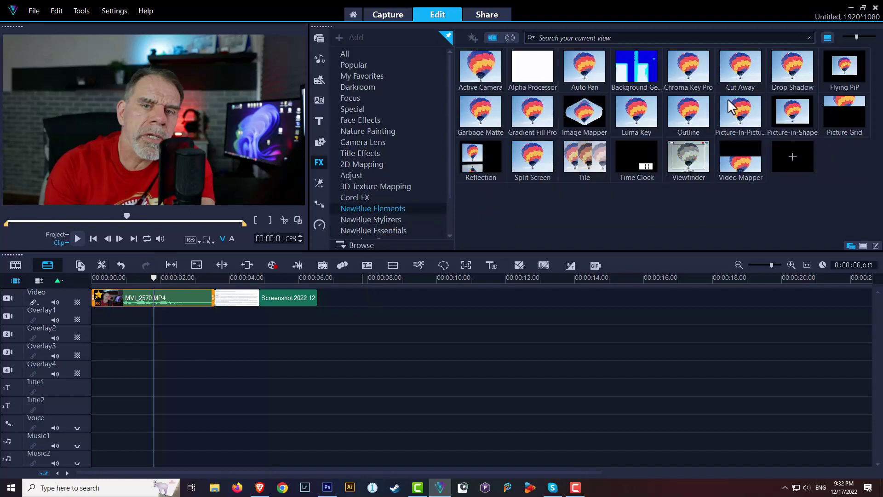
drag(742, 76, 171, 297)
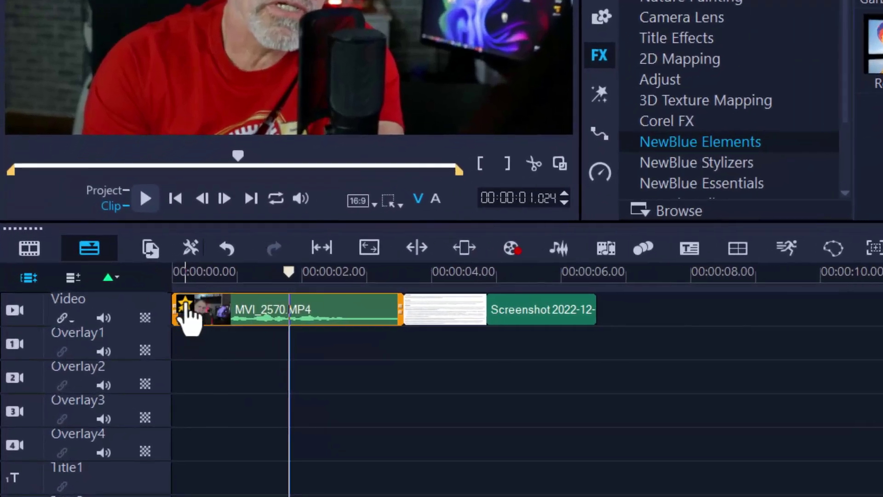
Open MVI_2570.MP4's Cut Away settings from the clip's Filter menu and move the window aside
right_click(185, 304)
mouse_move(232, 317)
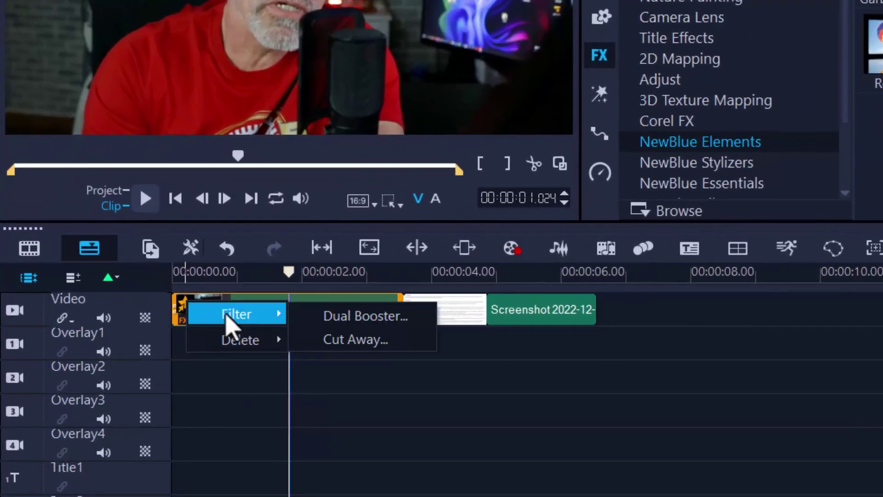
click(348, 341)
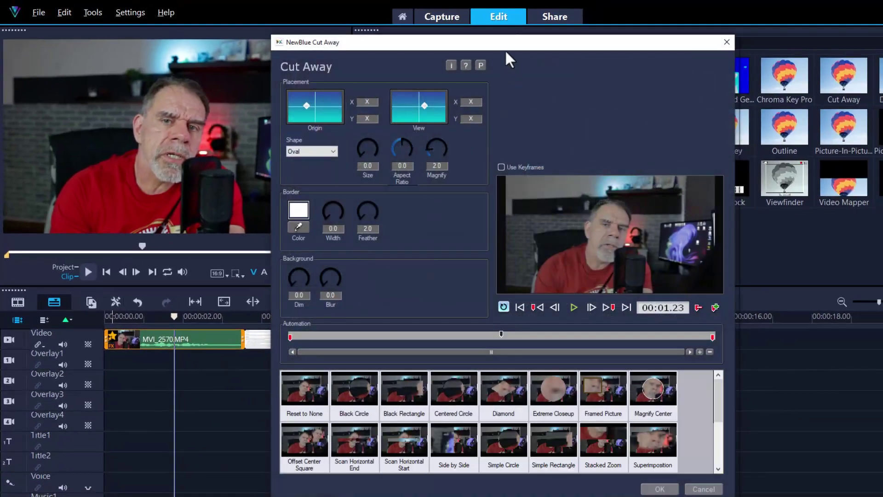
drag(505, 50, 551, 33)
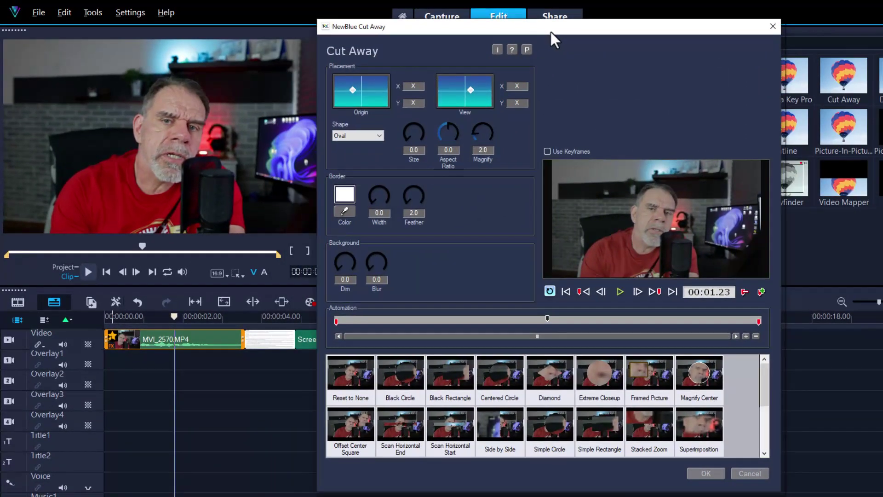
Apply the Offset Center Square preset and set the origin to X 67.4, Y -11.6 on the monitor
click(356, 426)
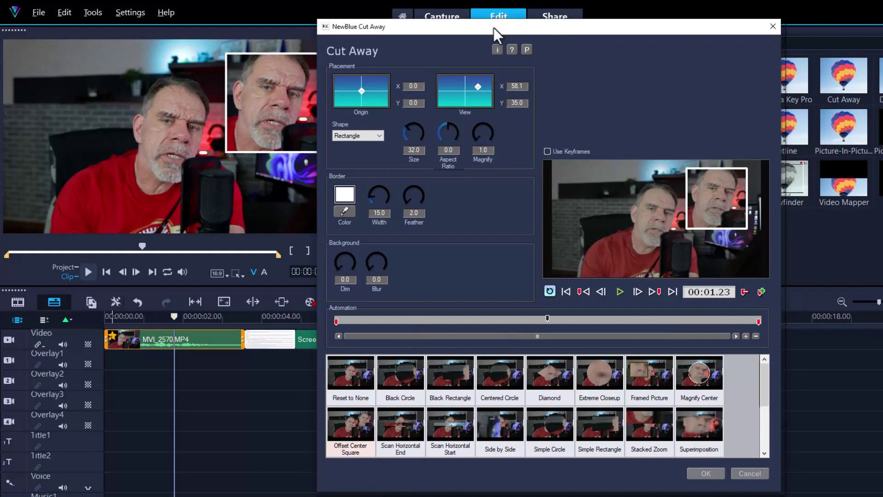
drag(493, 27, 537, 29)
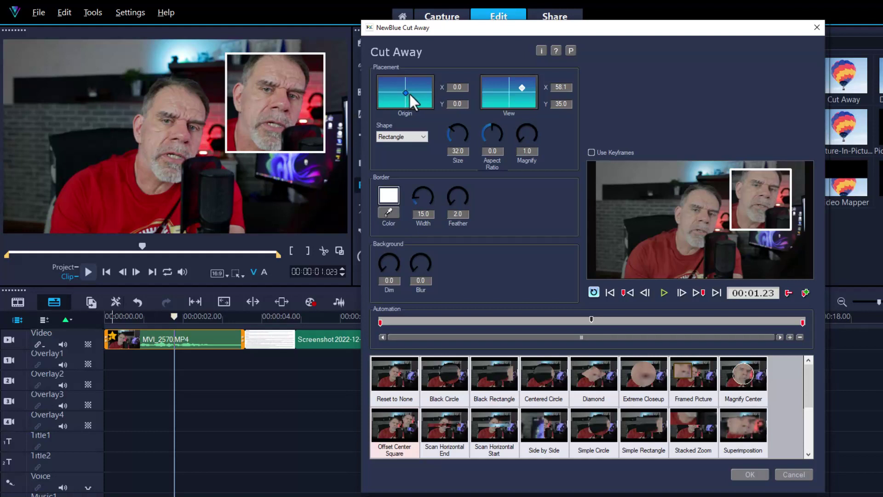
mouse_move(409, 94)
mouse_down()
mouse_move(417, 105)
mouse_move(418, 96)
mouse_up()
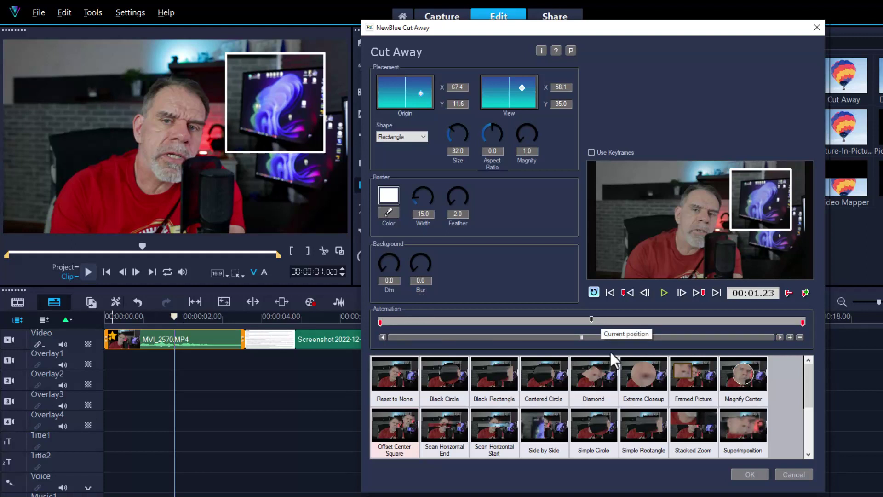
Try the Simple Rectangle and Side by Side Cut Away presets
click(652, 421)
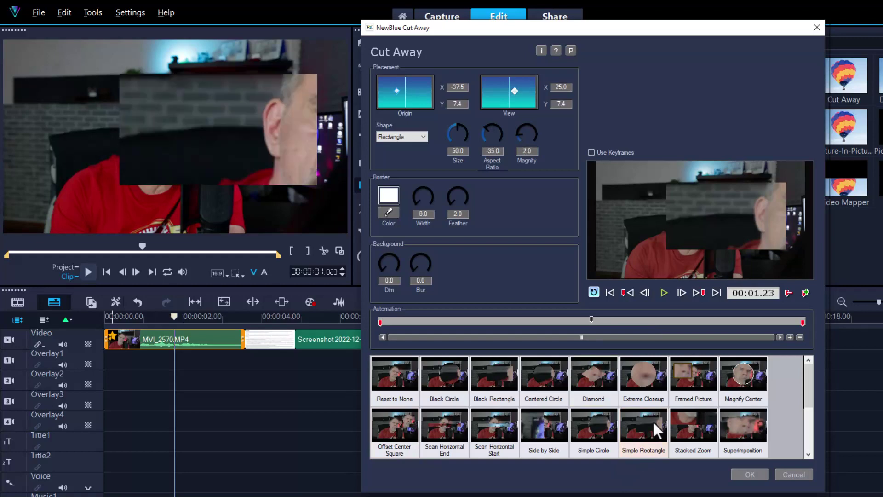
click(545, 437)
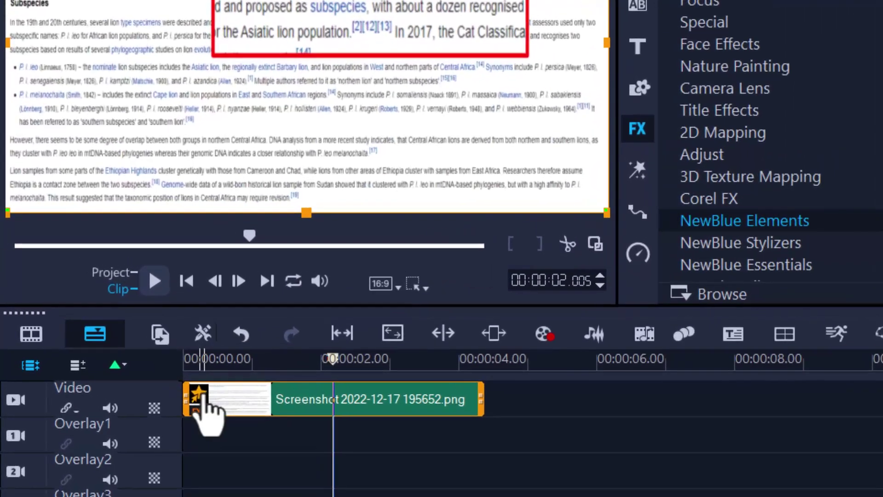
Open the screenshot clip's Cut Away settings and move the window to the right
right_click(203, 396)
mouse_move(230, 407)
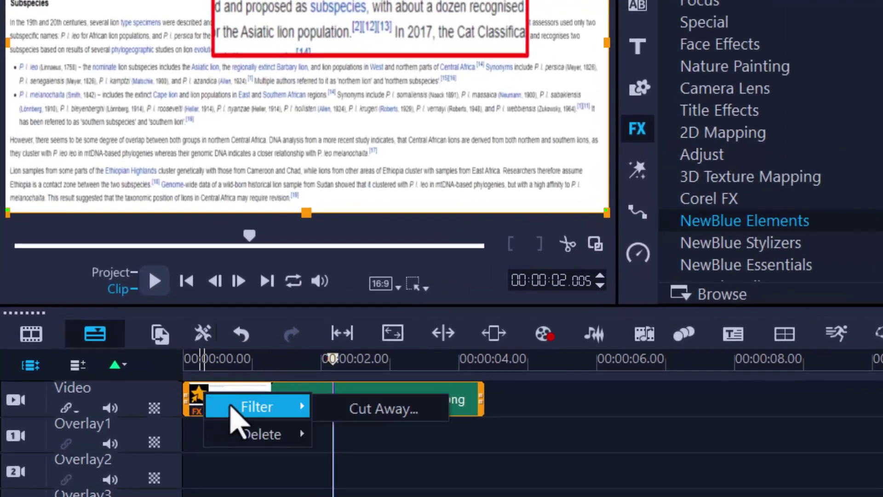
click(366, 409)
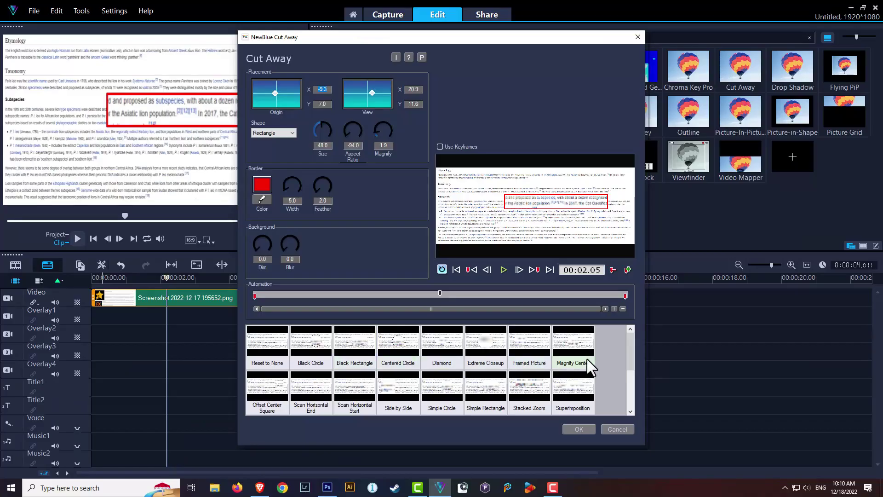
mouse_move(631, 341)
mouse_down()
mouse_move(634, 385)
mouse_move(628, 337)
mouse_up()
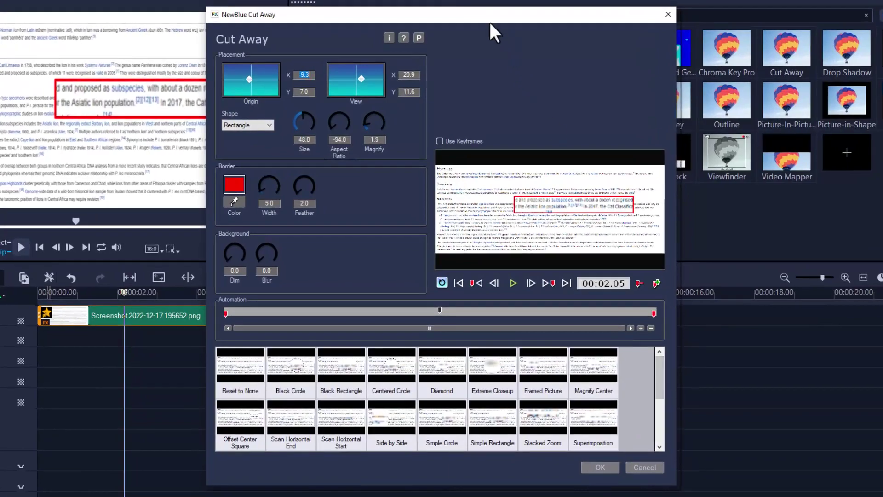
drag(484, 27, 582, 21)
Enlarge the Cut Away box to size 57.5 and adjust magnify to 1.8
drag(757, 368, 757, 416)
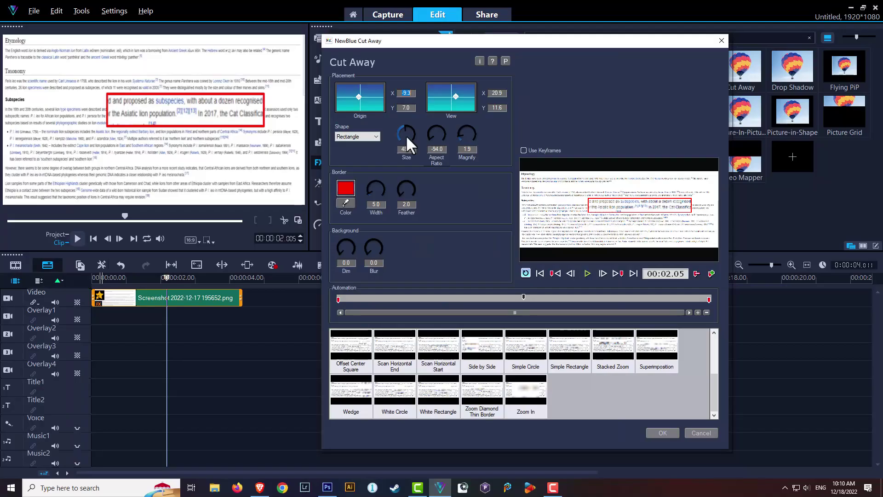
drag(335, 234, 337, 219)
drag(406, 128, 407, 126)
mouse_move(463, 133)
mouse_down()
mouse_move(467, 125)
mouse_move(468, 137)
mouse_up()
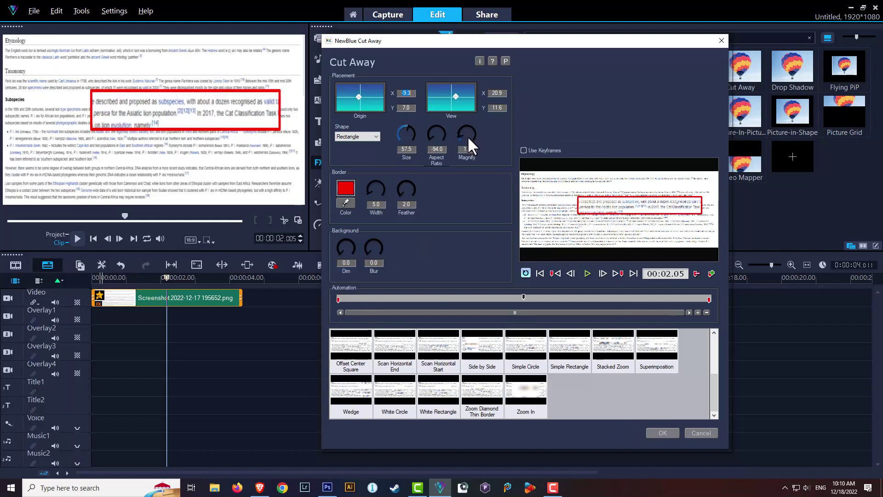
Give the Cut Away box a pale yellow border with width 11.5 and feather 4.5
click(347, 189)
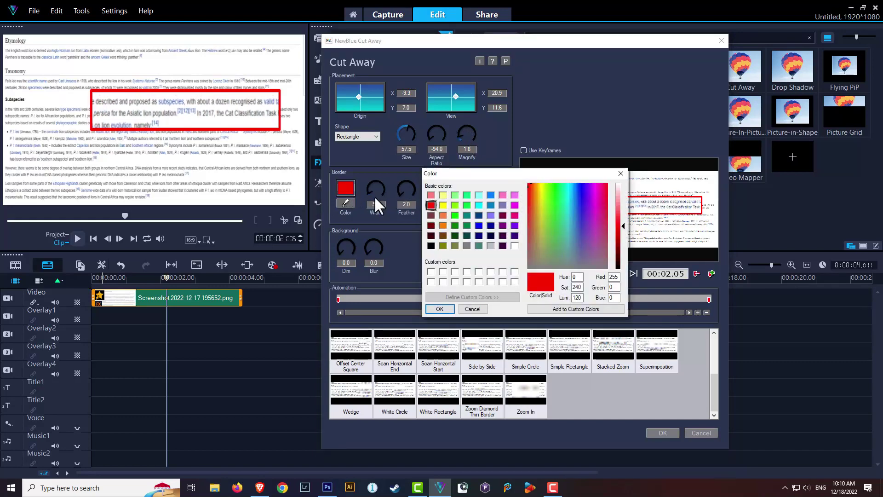
click(445, 195)
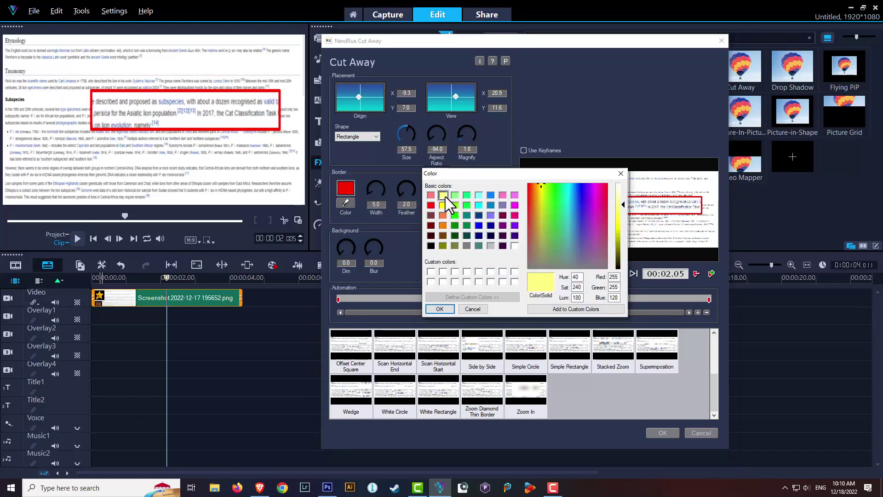
click(442, 308)
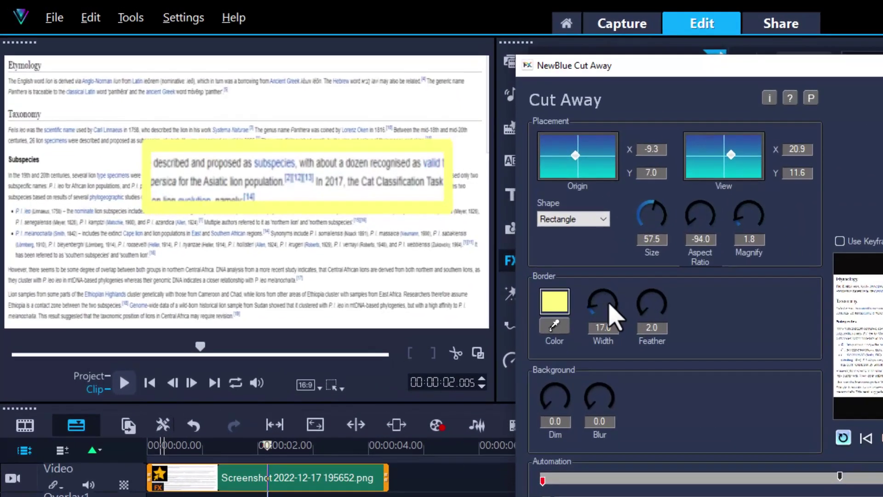
drag(384, 204, 413, 200)
mouse_move(660, 309)
mouse_down()
mouse_move(654, 290)
mouse_move(652, 302)
mouse_up()
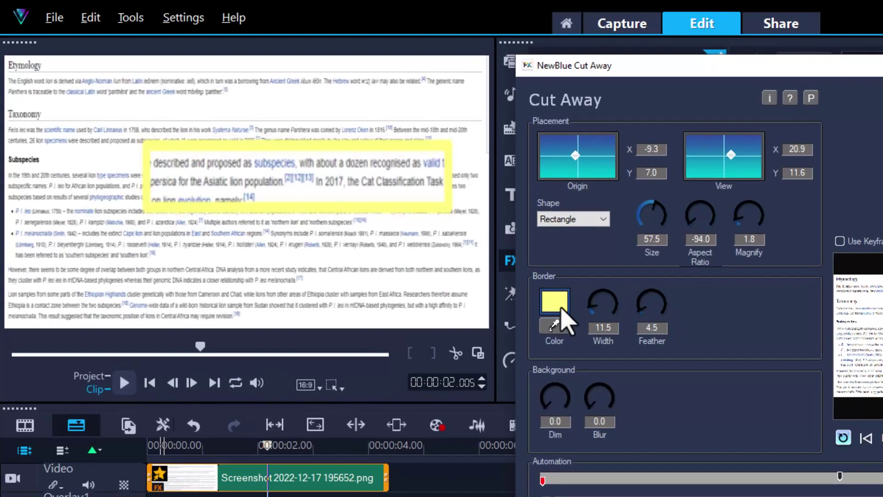
Change the border colour to dark blue after trying the eyedropper, and confirm
click(554, 326)
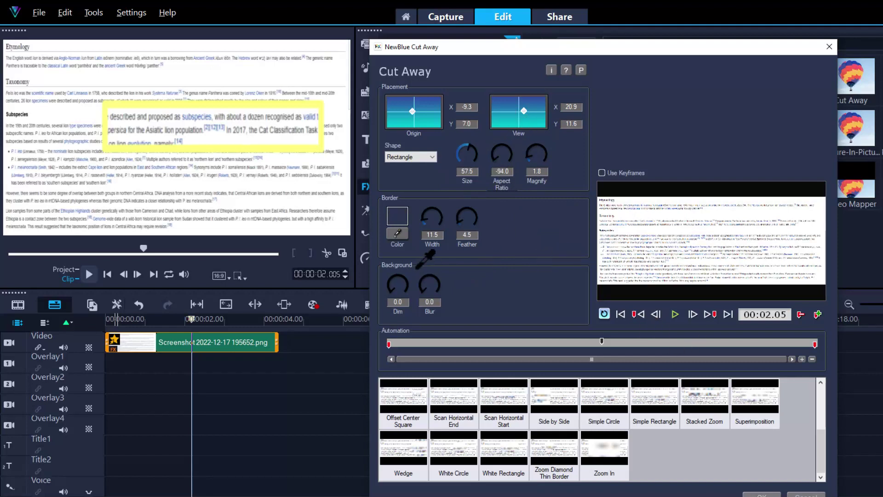
click(345, 226)
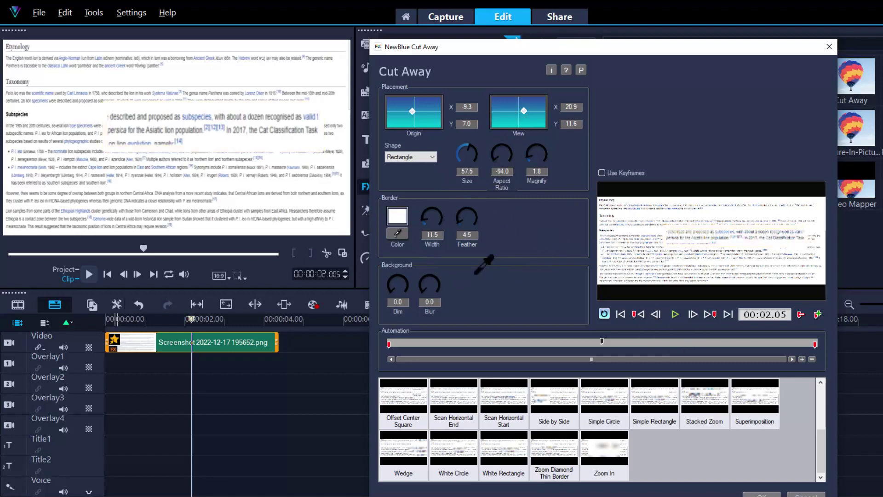
click(396, 232)
click(397, 216)
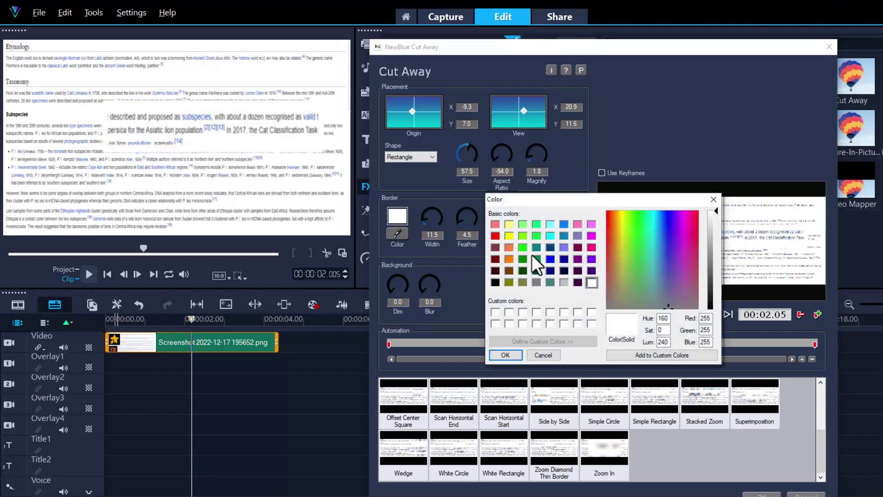
click(549, 259)
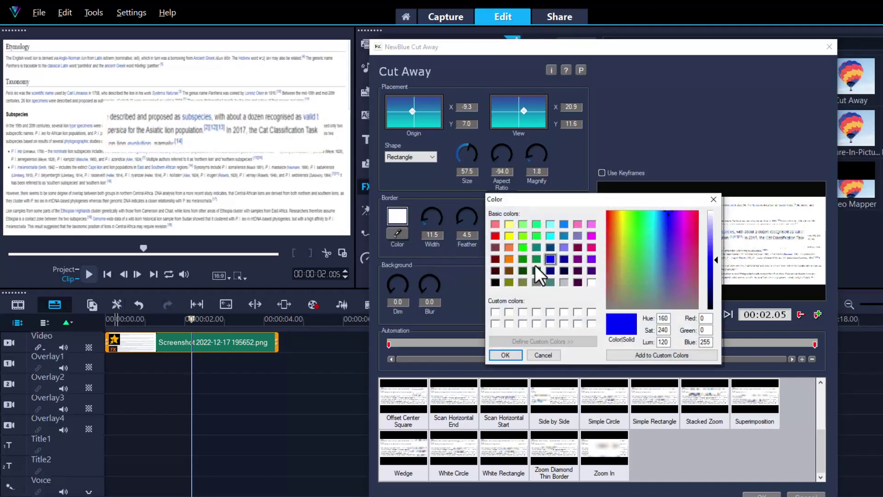
click(519, 354)
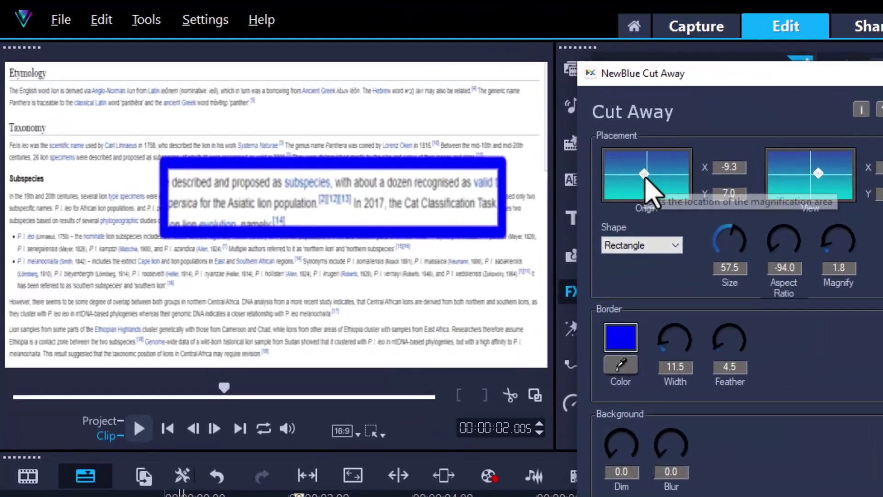
Move the origin to X -16.3, Y -7.0 and shift the box up and right
mouse_move(645, 175)
mouse_down()
mouse_move(632, 176)
mouse_move(642, 177)
mouse_up()
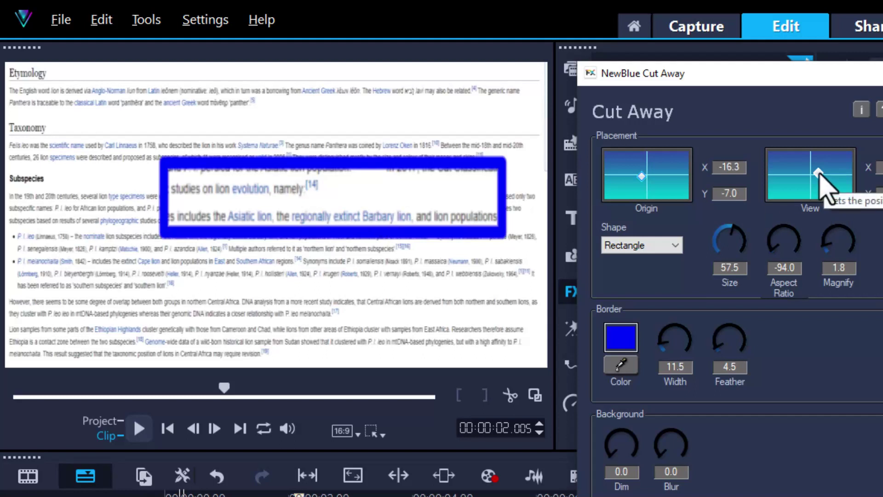
mouse_move(819, 174)
mouse_down()
mouse_move(824, 167)
mouse_move(829, 176)
mouse_move(805, 175)
mouse_move(819, 177)
mouse_up()
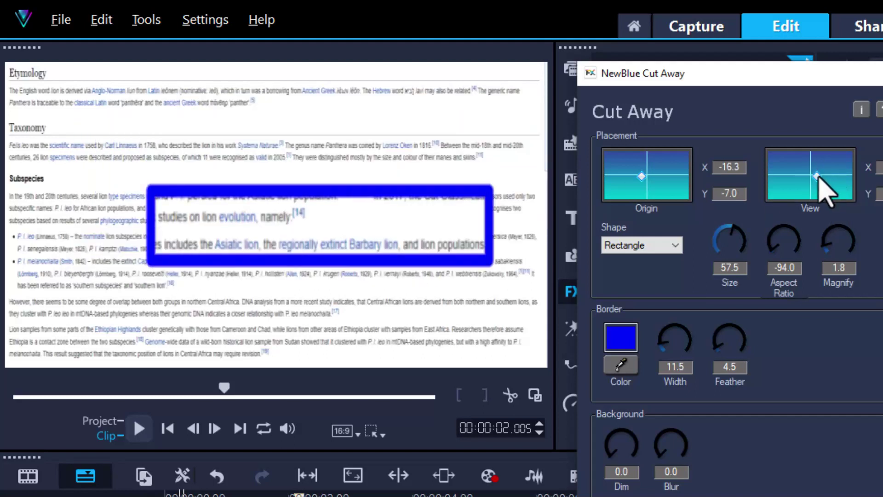